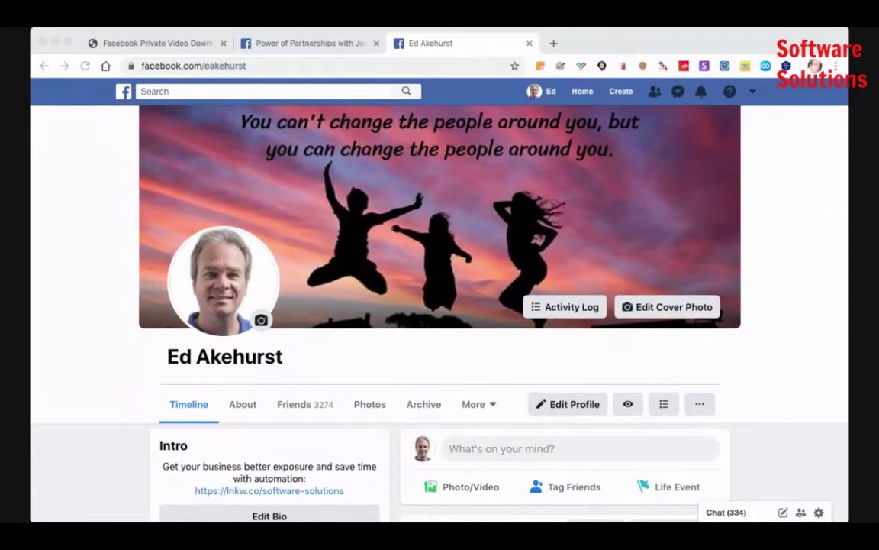
Find the April 10 Giveaway Funnel Walkthrough live post on the timeline, pause it, and open its video page.
scroll(560, 281, "down", 2)
scroll(561, 282, "down", 20)
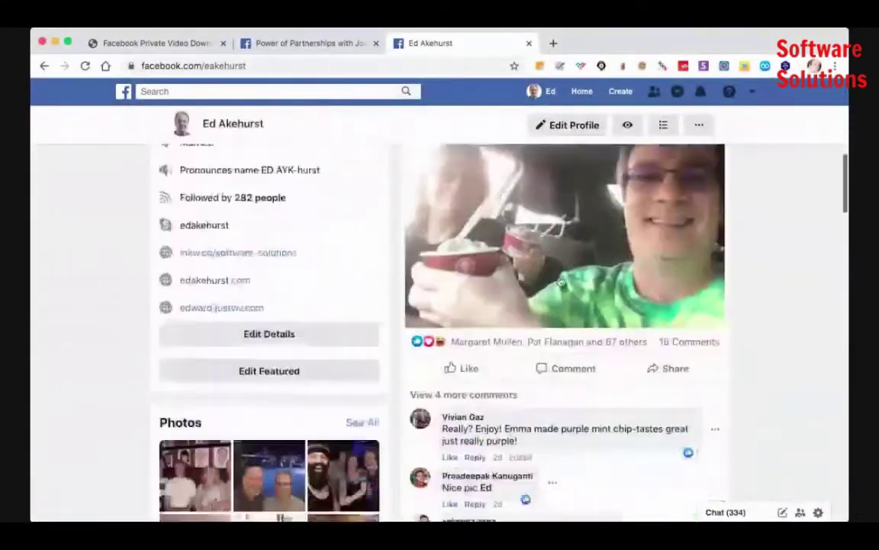
scroll(560, 282, "down", 20)
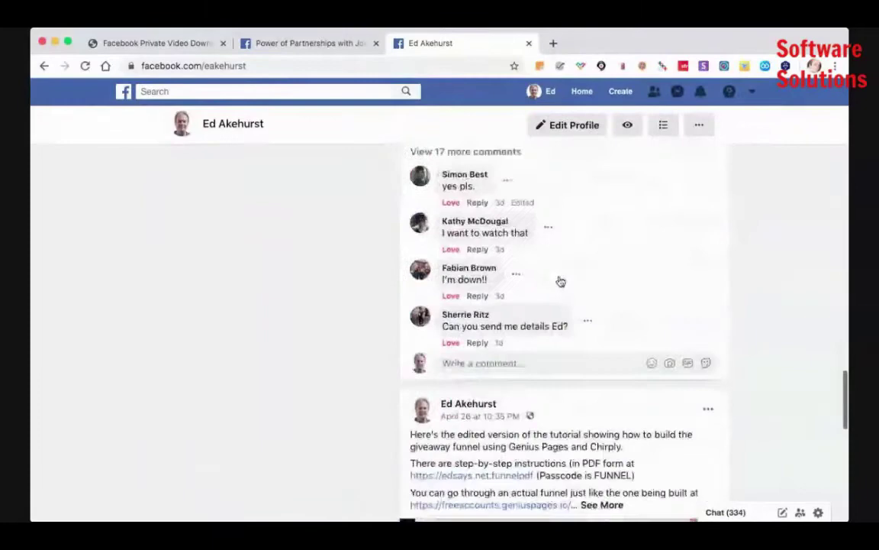
scroll(561, 281, "down", 15)
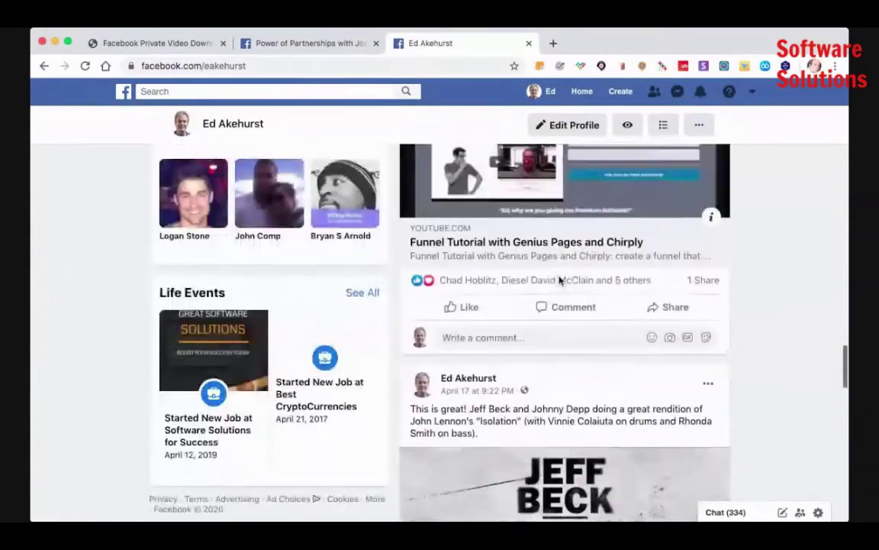
scroll(560, 282, "down", 15)
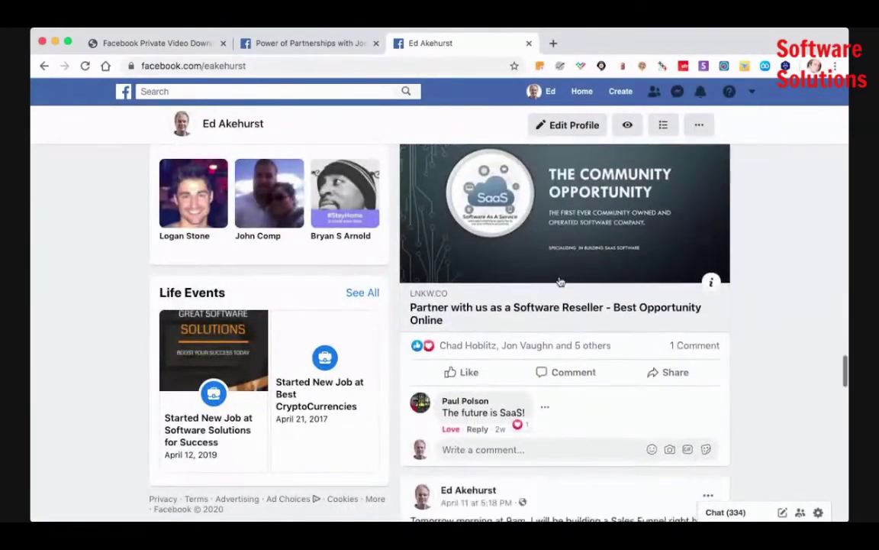
scroll(561, 282, "down", 10)
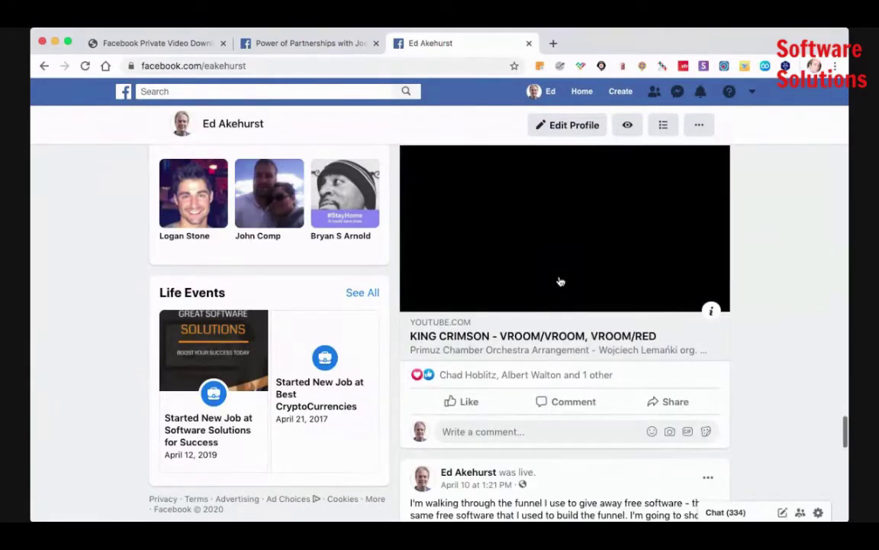
scroll(560, 281, "up", 2)
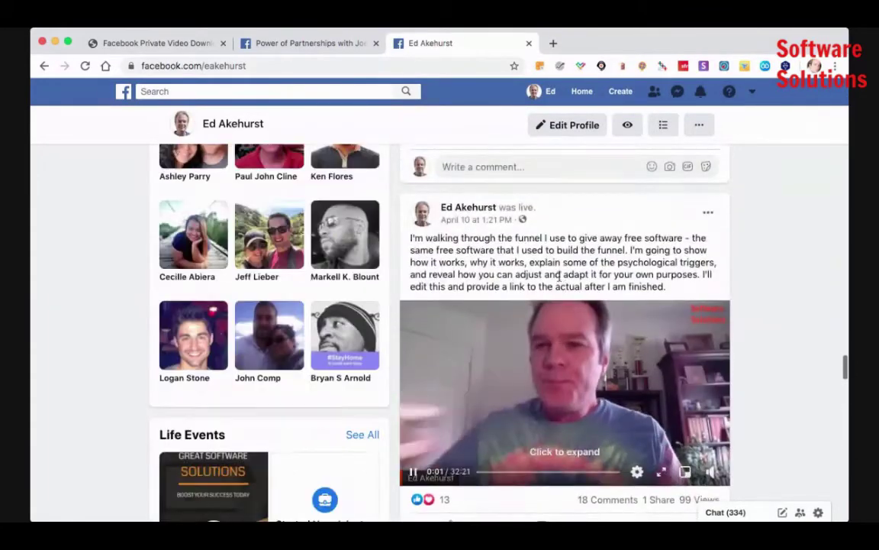
scroll(417, 449, "down", 1)
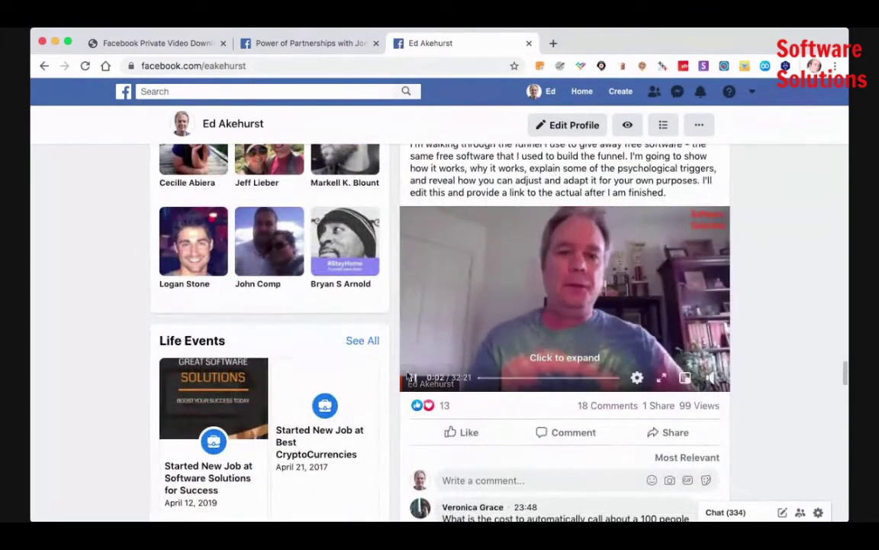
left_click(413, 377)
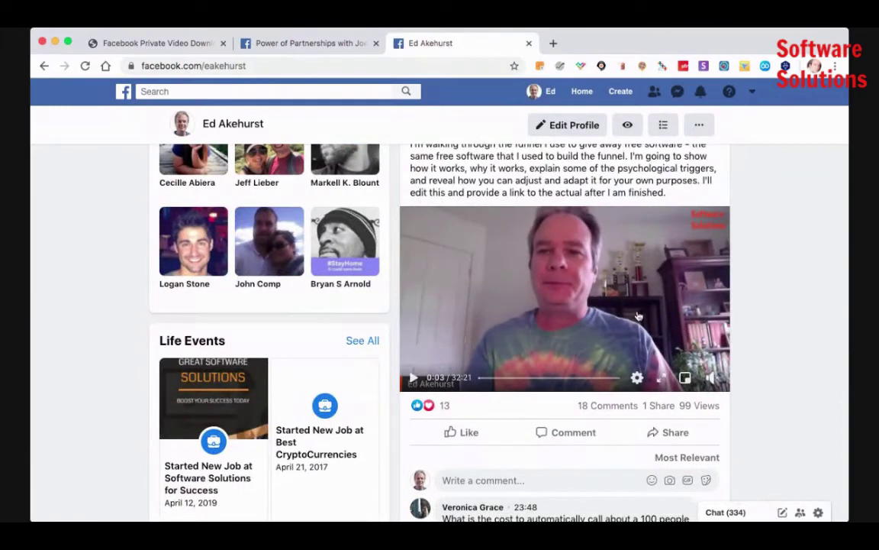
scroll(638, 316, "up", 5)
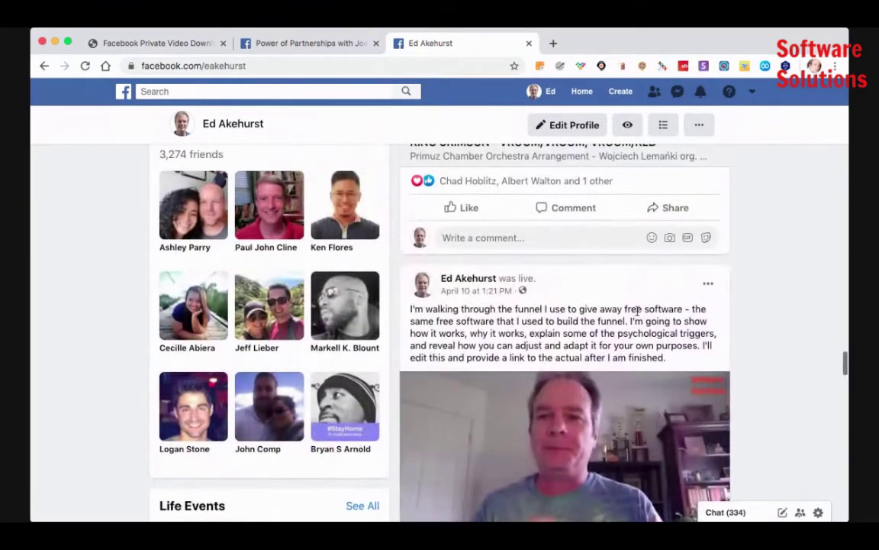
scroll(534, 298, "down", 1)
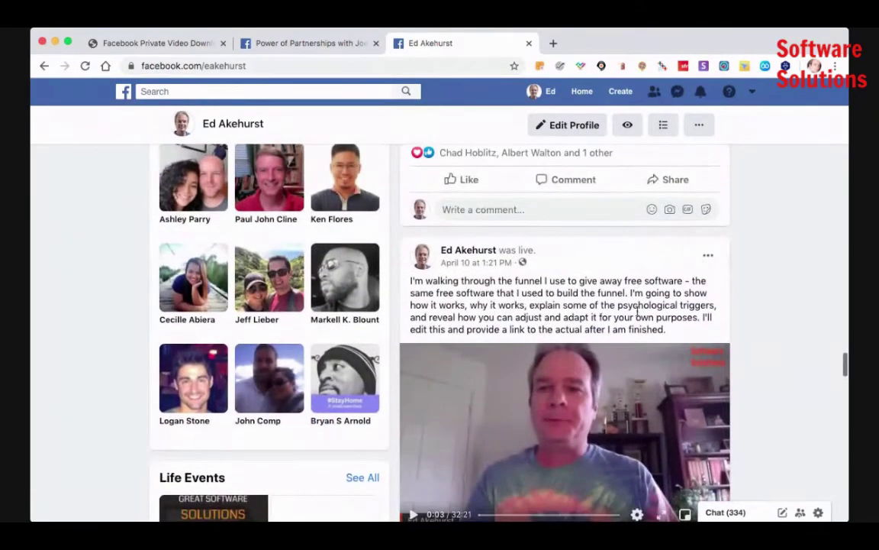
left_click(479, 265)
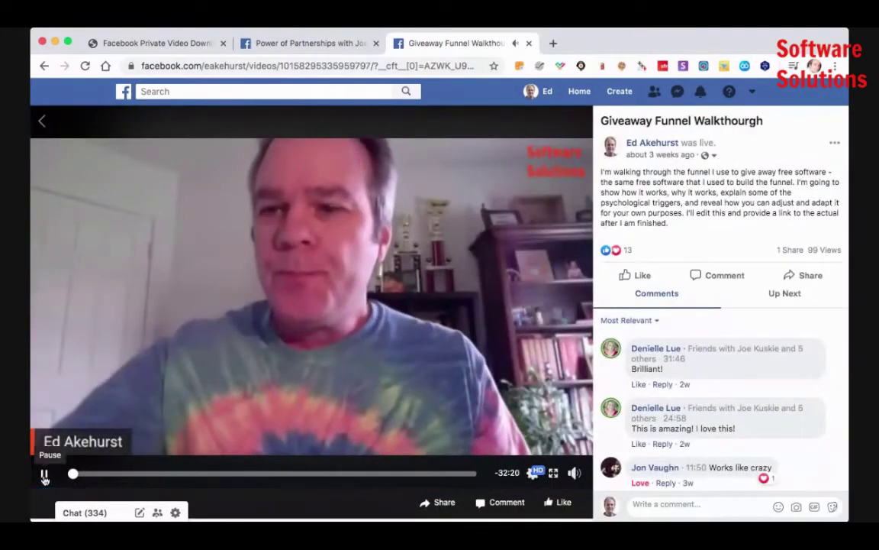
Copy the video's address from Show video URL and reload the page at it, without tracking parameters.
left_click(44, 475)
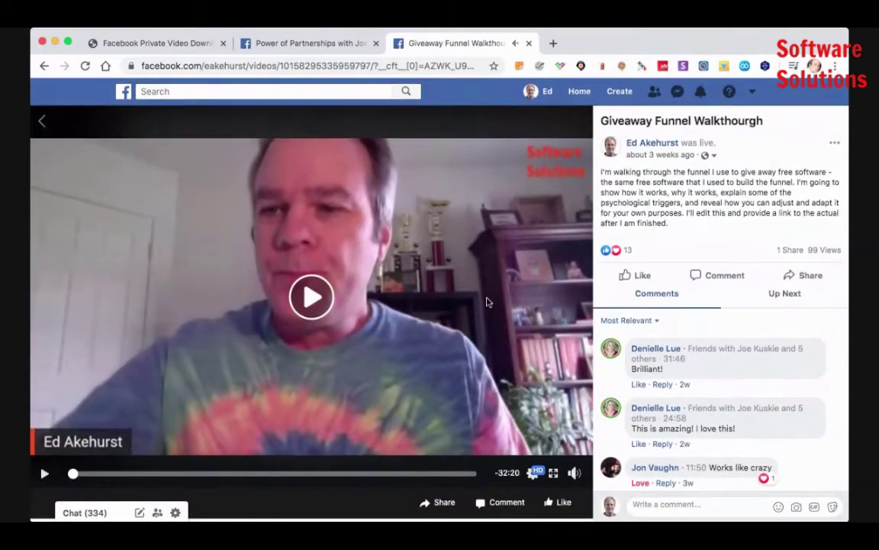
right_click(482, 301)
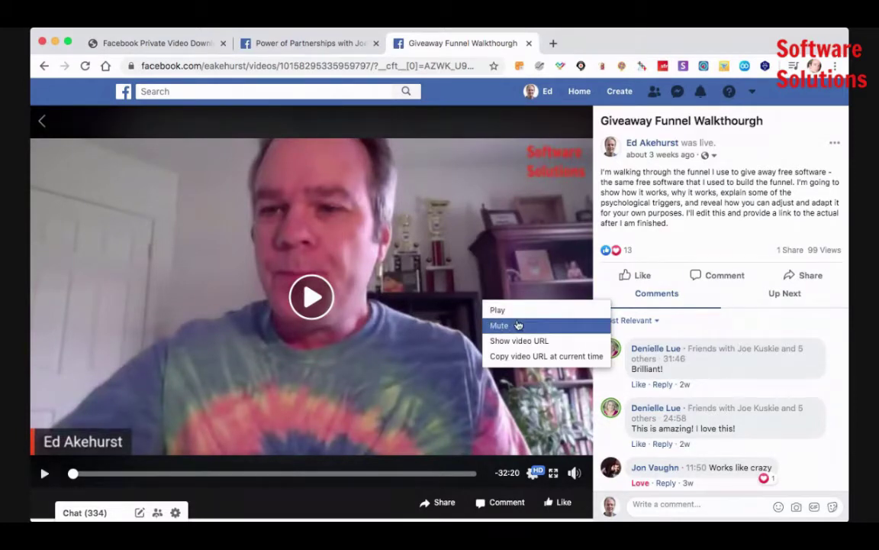
left_click(555, 340)
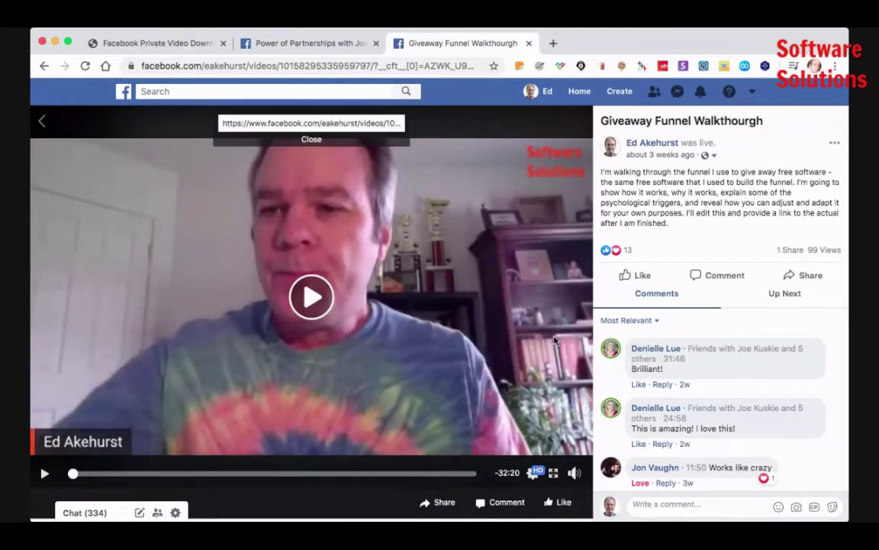
left_click(295, 126)
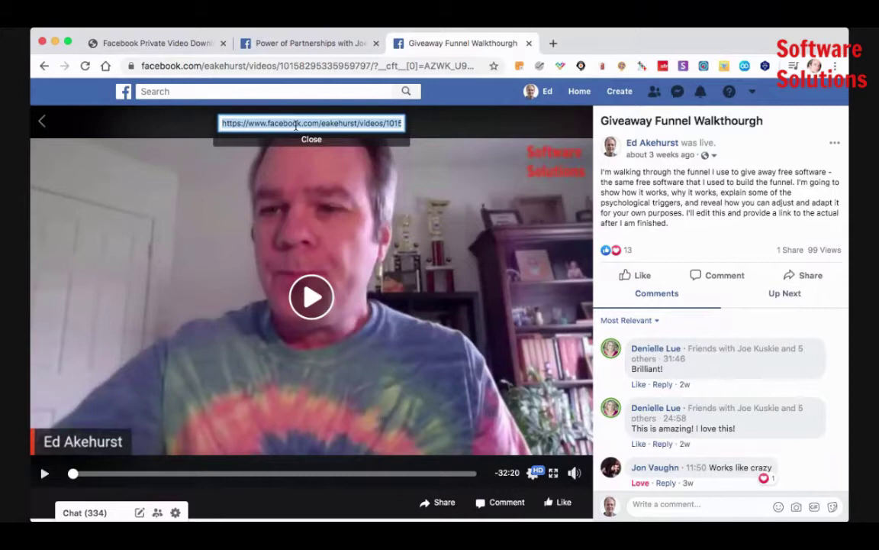
left_click(150, 66)
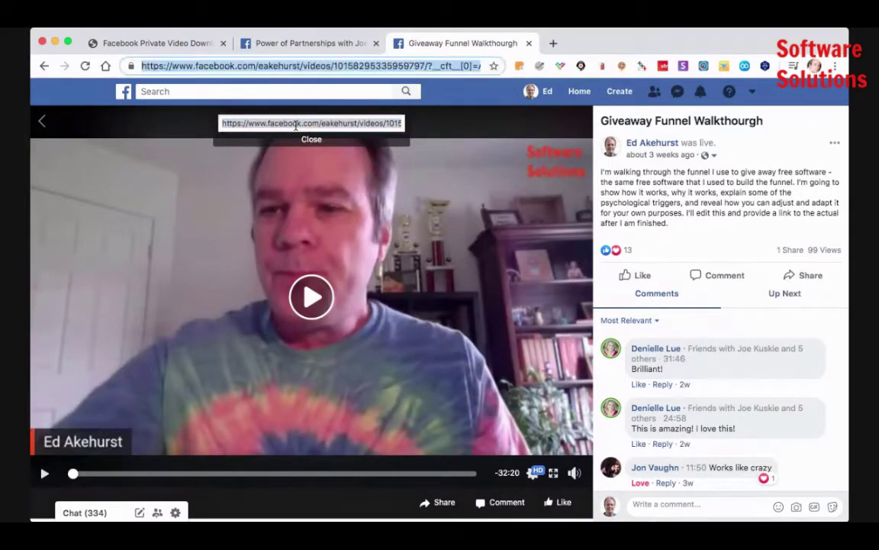
key("super+v")
key("Return")
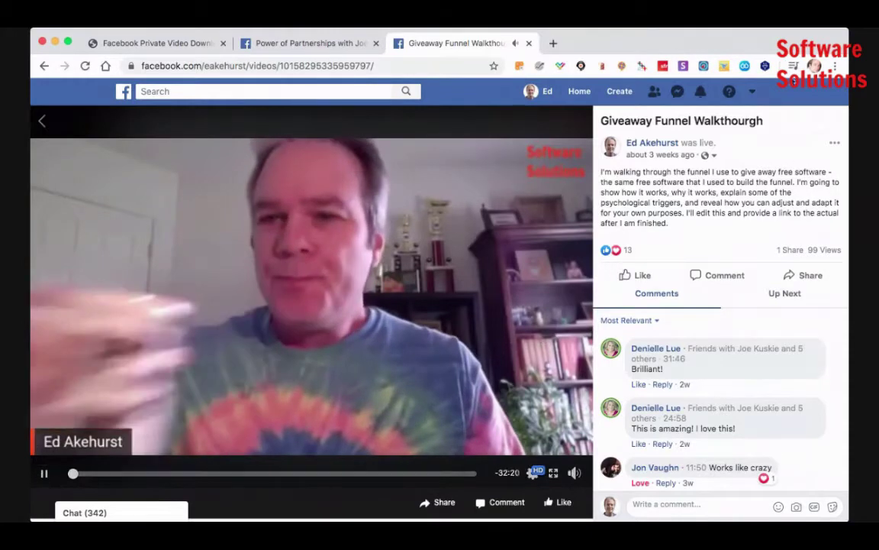
Pause the Giveaway Funnel video and save it as an MP4 with the post menu's Download Video.
key("space")
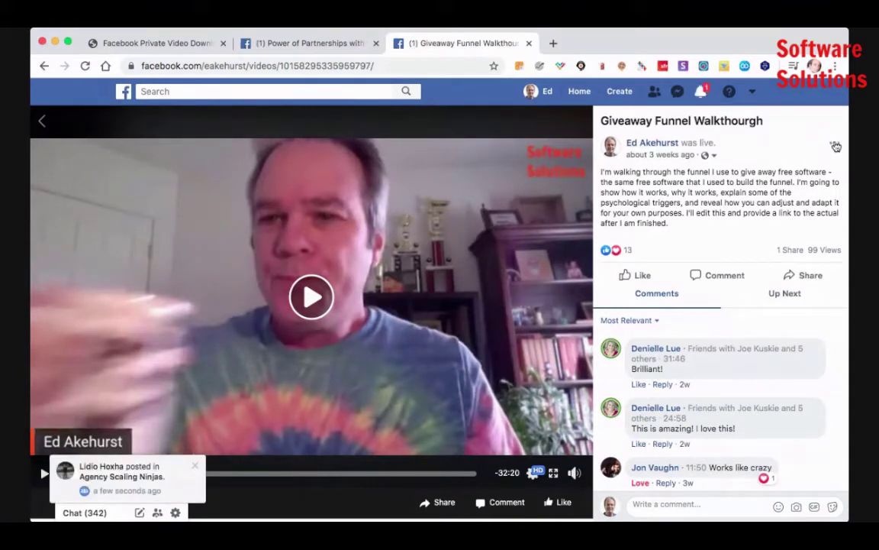
left_click(836, 145)
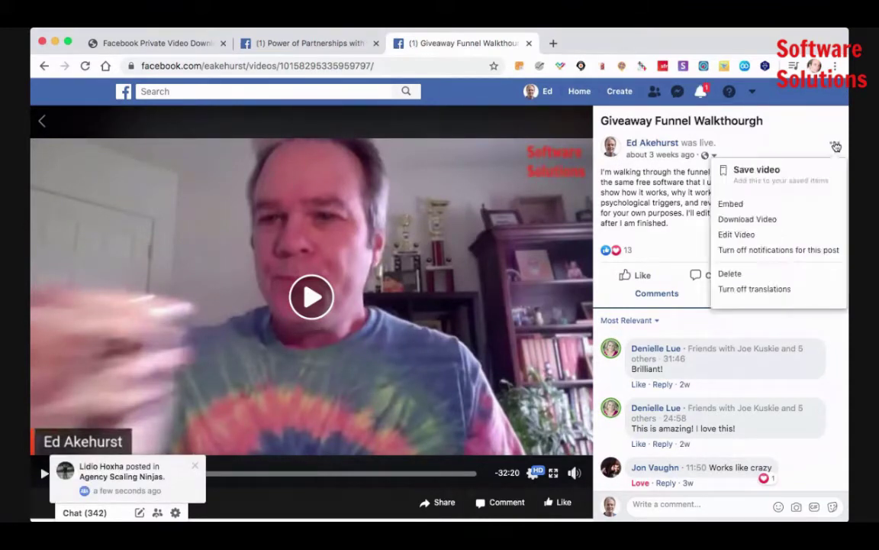
left_click(772, 223)
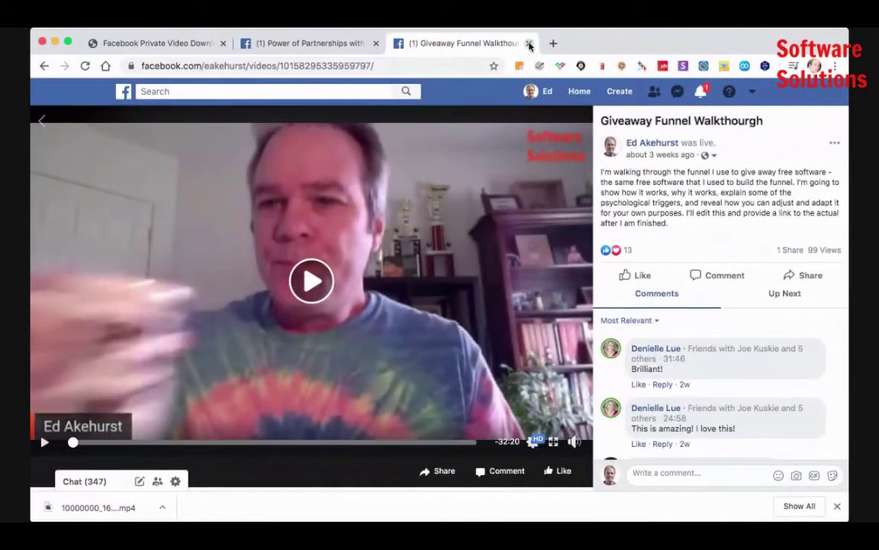
Close the video tab and open the 4:37 Sticky Reviews video from the group's Videos section.
left_click(529, 44)
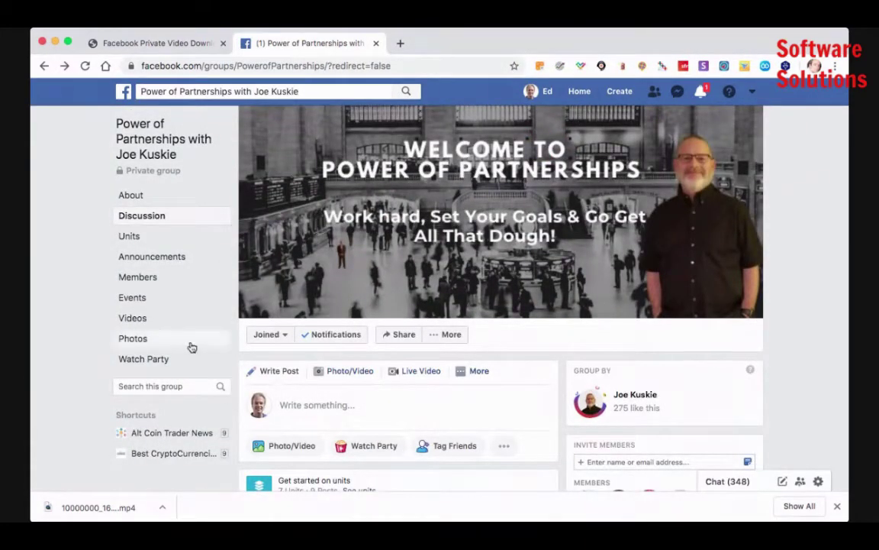
left_click(132, 322)
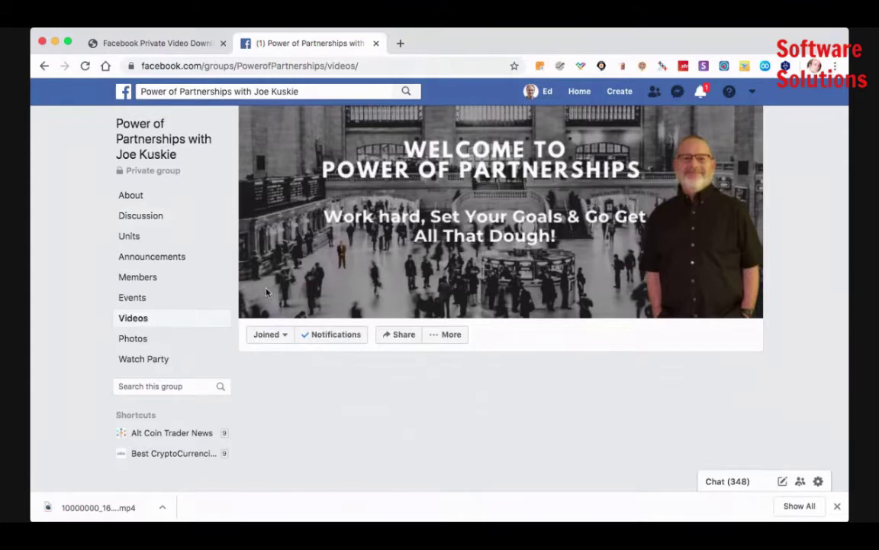
scroll(290, 307, "down", 3)
scroll(289, 307, "up", 3)
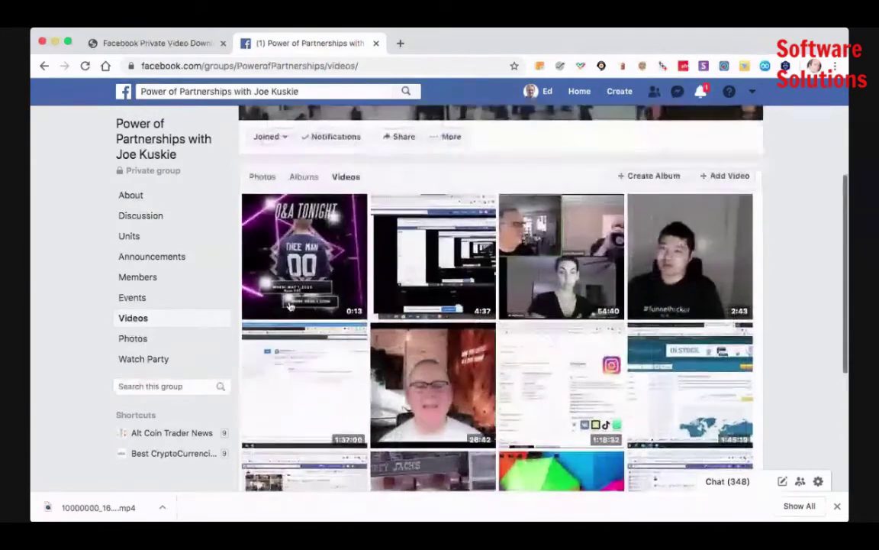
left_click(428, 248)
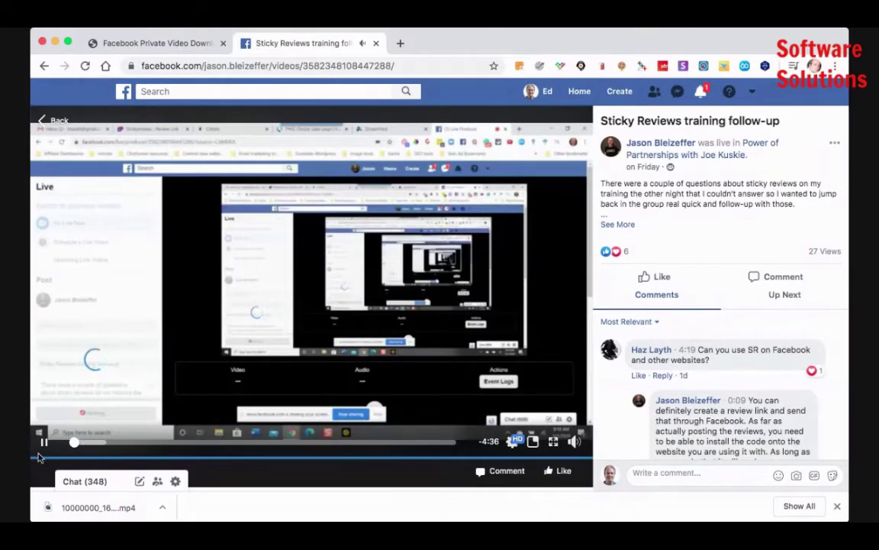
Pause the Sticky Reviews video, select its address from Show video URL, and reload the page.
left_click(46, 448)
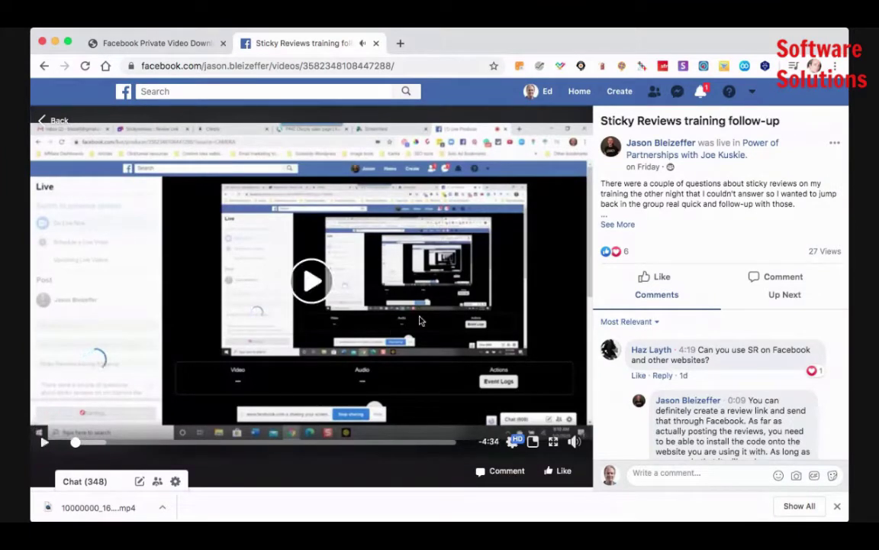
right_click(421, 319)
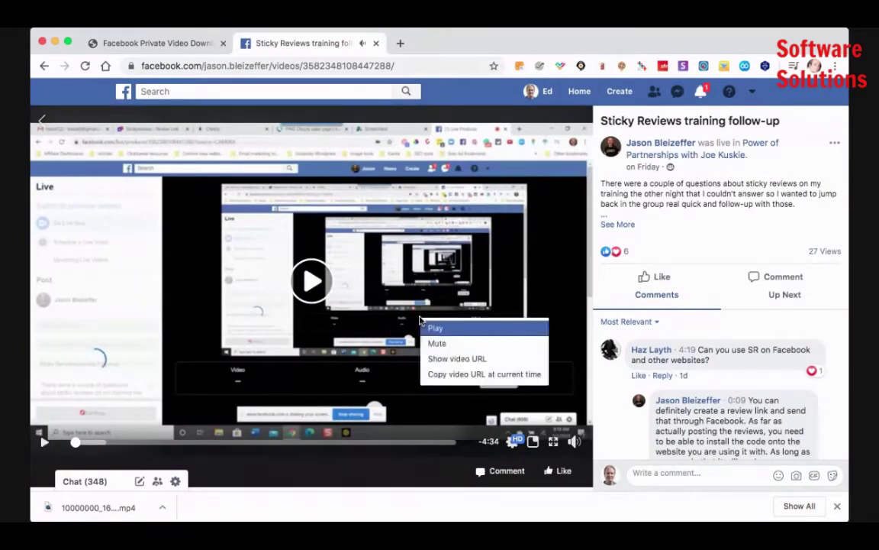
left_click(445, 359)
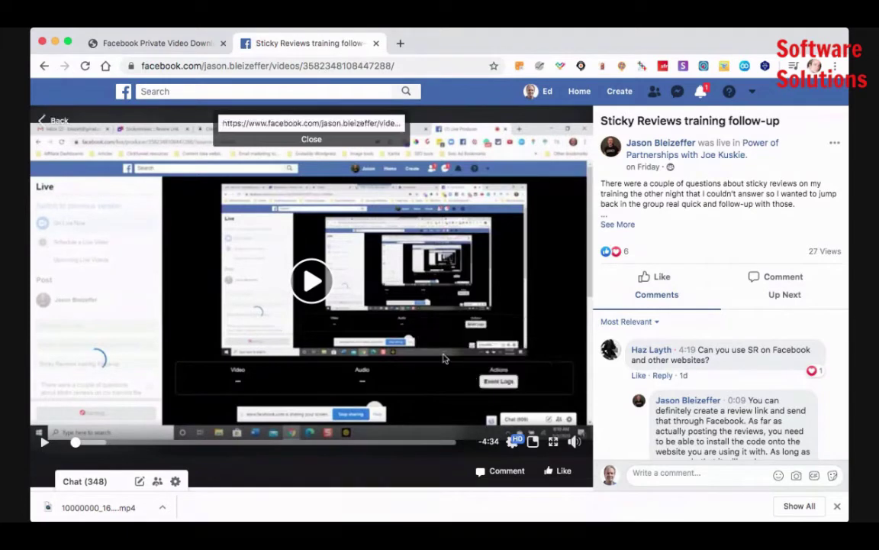
left_click(319, 124)
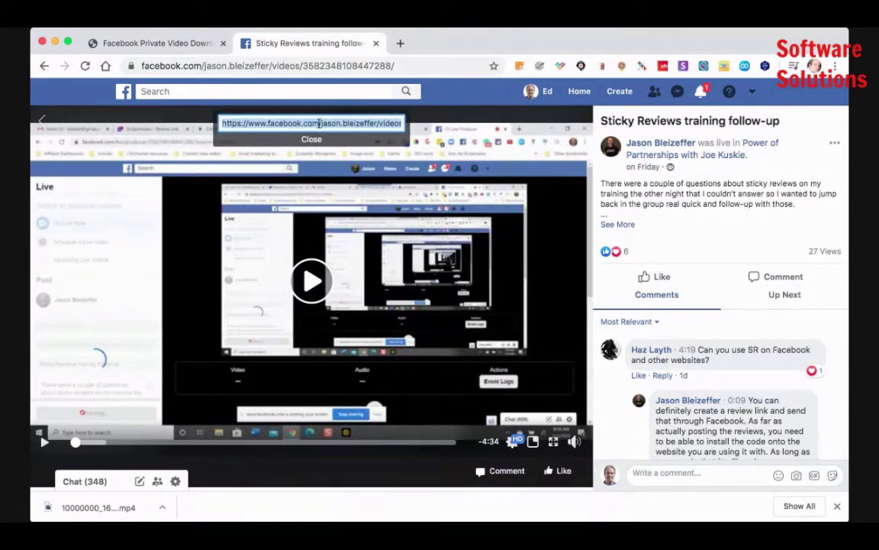
key("super+l")
key("Return")
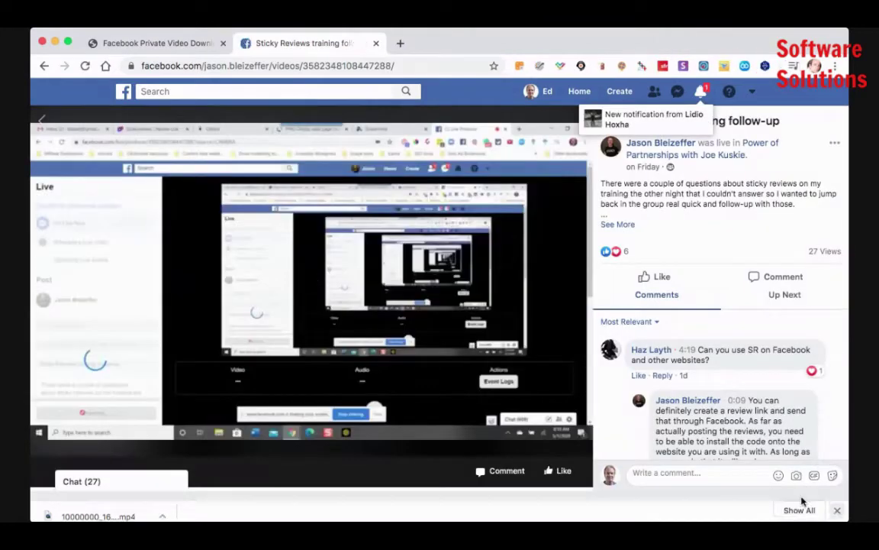
Pause the reloaded Sticky Reviews video and open the post's options menu, which has no download option.
left_click(837, 505)
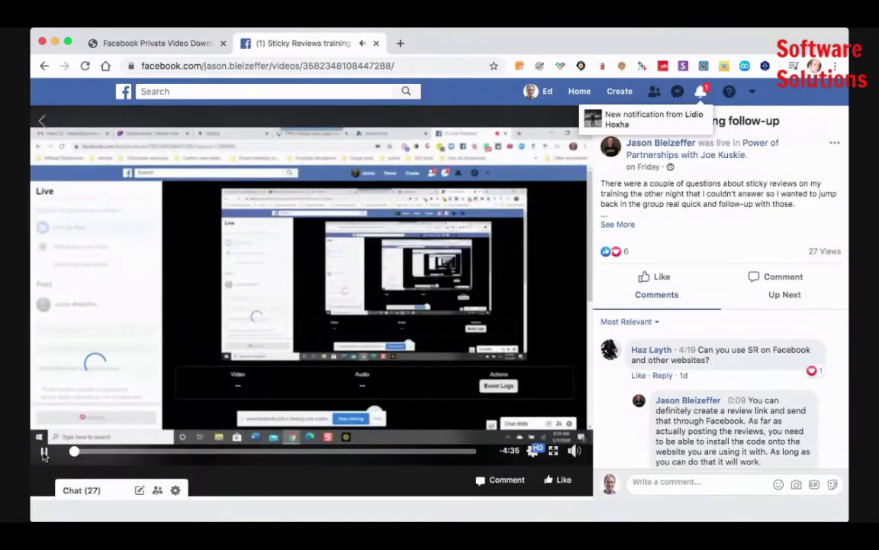
left_click(51, 435)
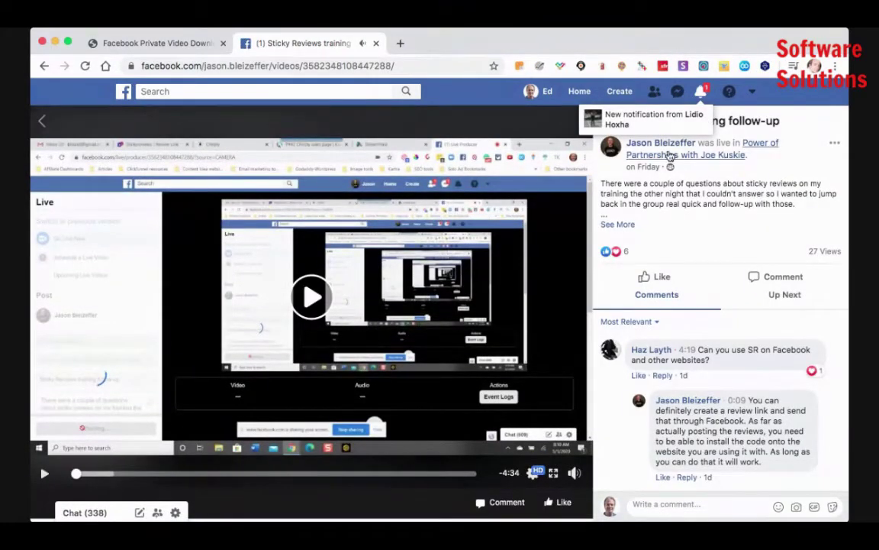
left_click(835, 145)
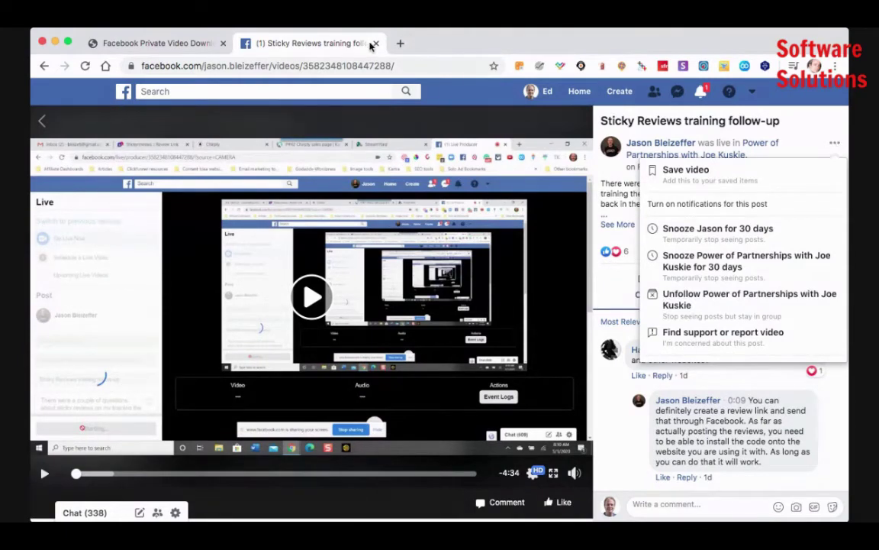
left_click(186, 44)
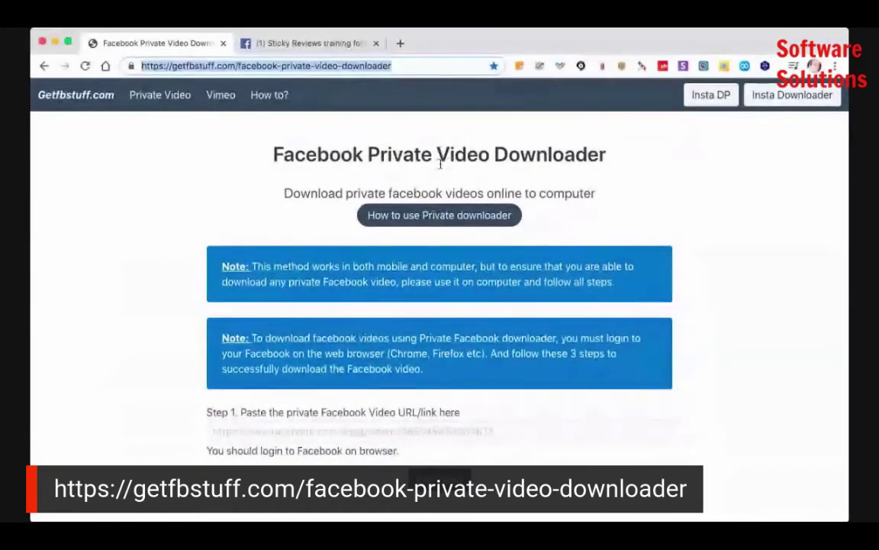
scroll(458, 161, "down", 1)
scroll(444, 182, "down", 5)
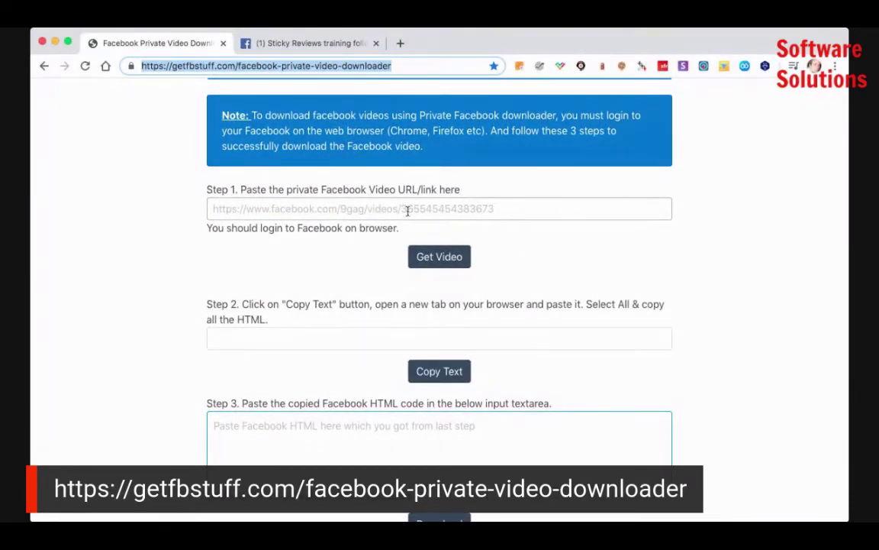
left_click(320, 43)
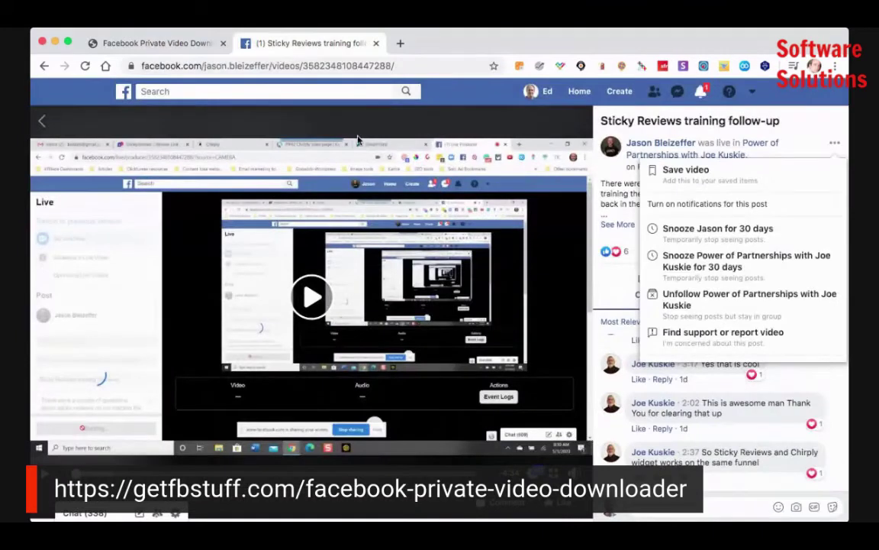
Go back to the group's video list and reopen the Sticky Reviews training follow-up video.
left_click(43, 68)
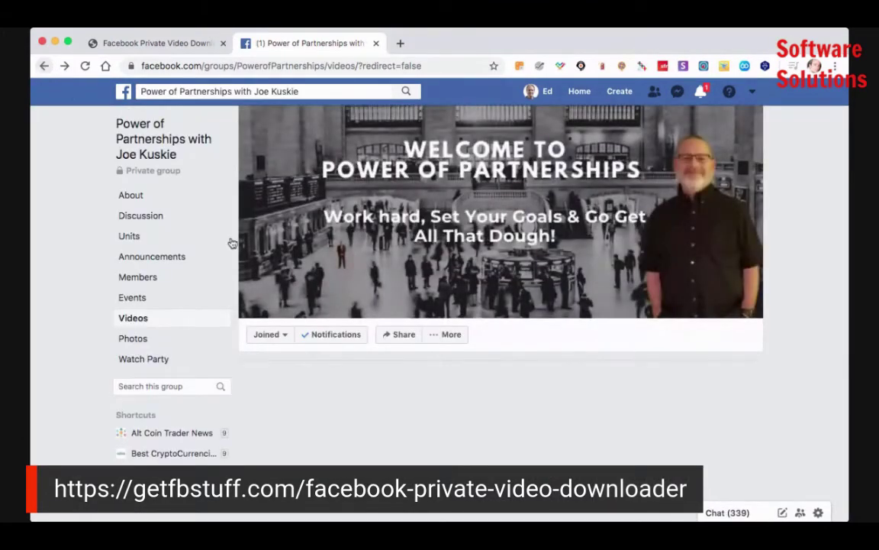
scroll(420, 359, "down", 1)
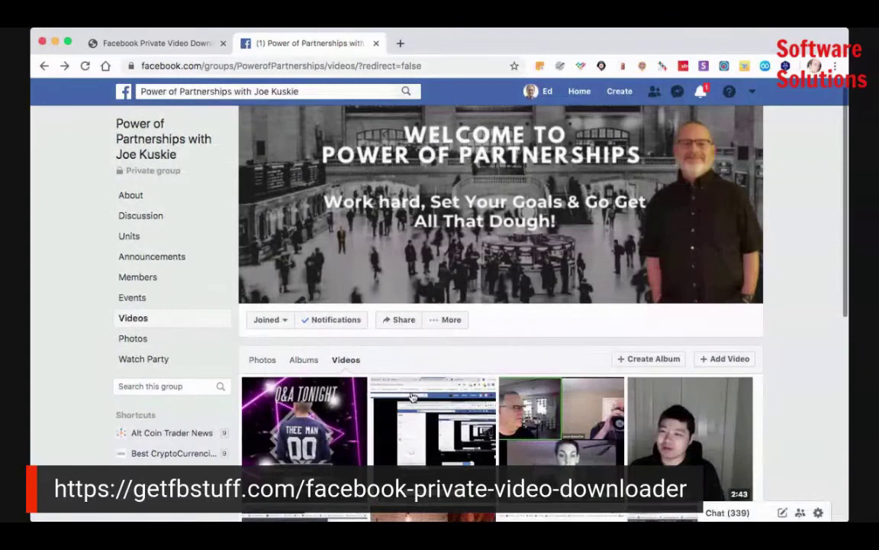
scroll(374, 351, "down", 3)
left_click(451, 270)
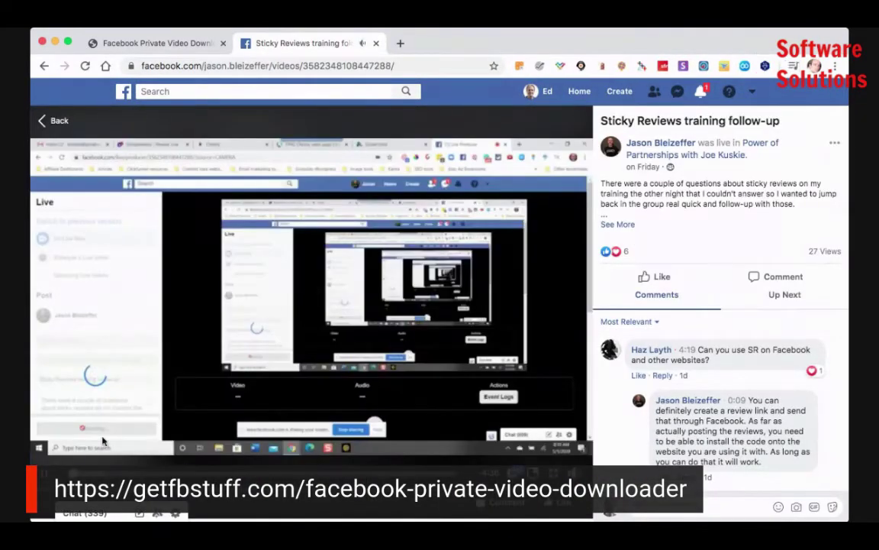
Pause the video, then select and copy its address from Show video URL.
left_click(42, 473)
right_click(454, 303)
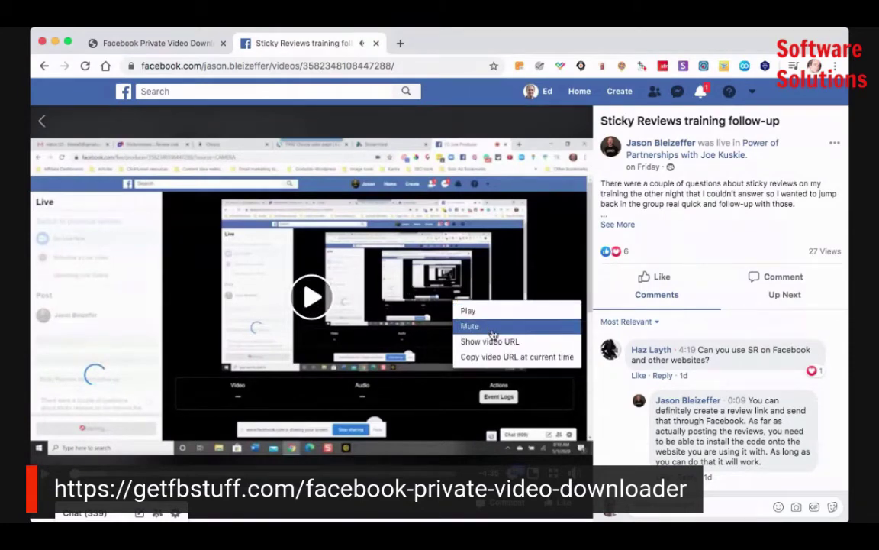
left_click(493, 341)
left_click(286, 122)
key("super+c")
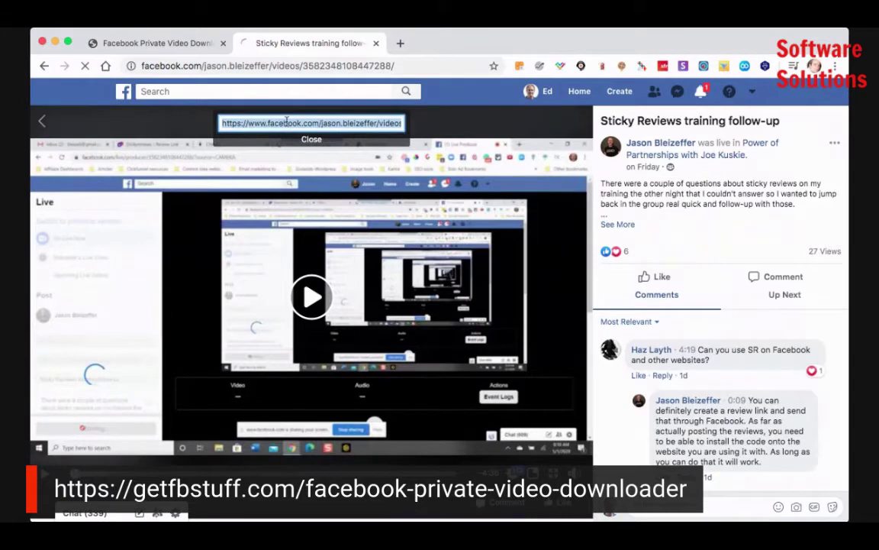
key("super+r")
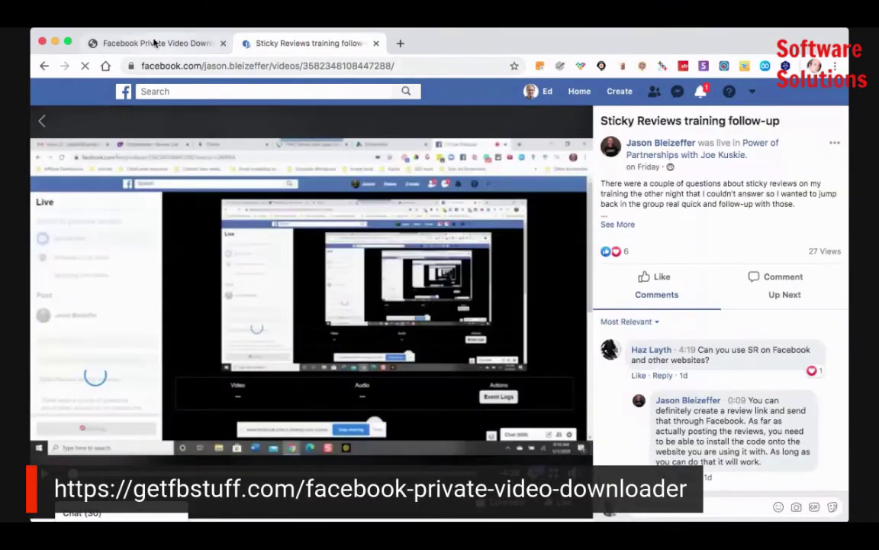
Paste the video URL into getfbstuff.com's Step 1 and generate the Step 2 view-source link.
left_click(153, 43)
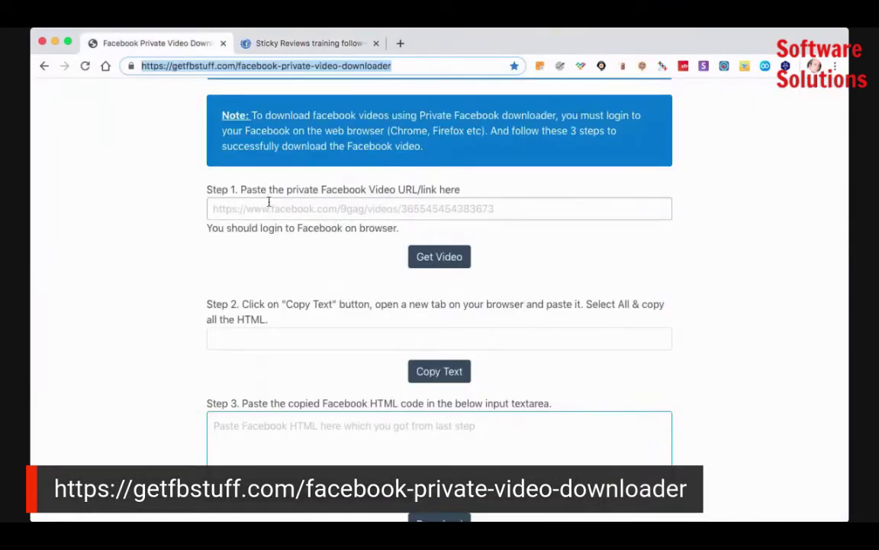
left_click(269, 200)
key("super+v")
left_click(436, 258)
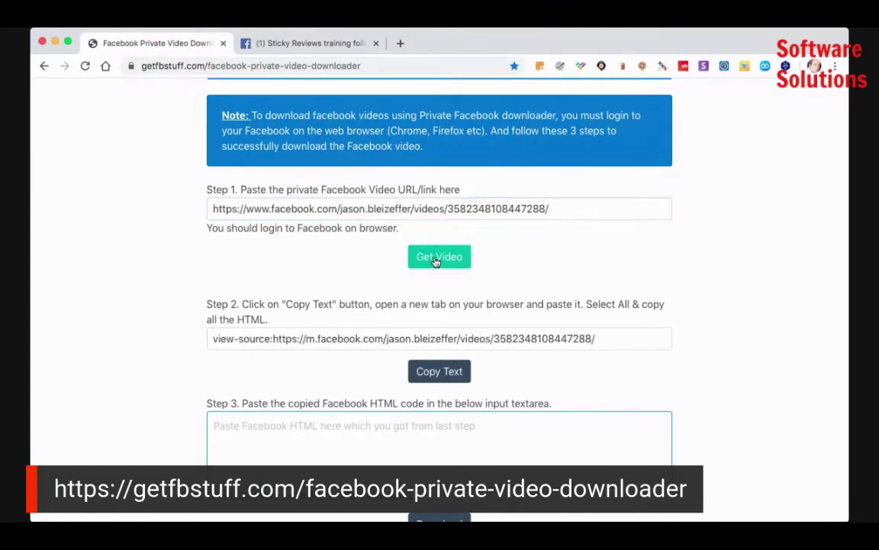
left_click(333, 340)
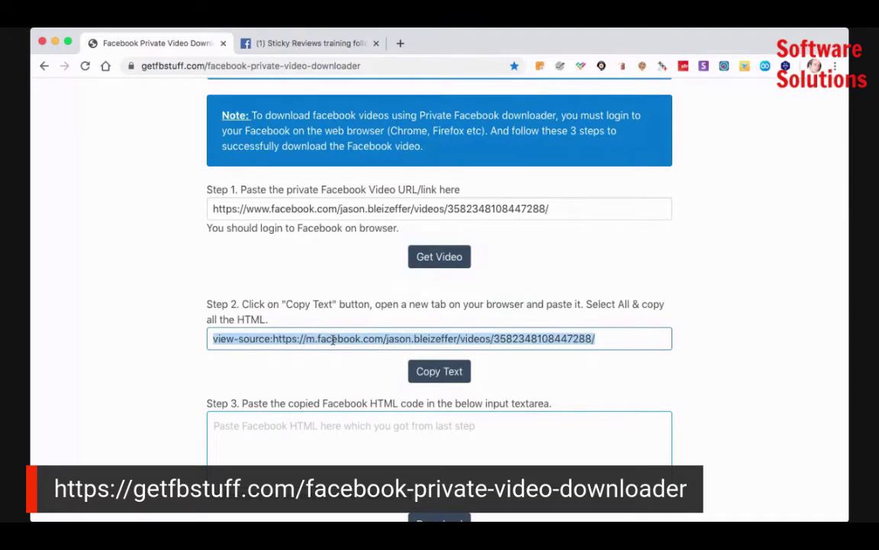
left_click(269, 343)
left_click_drag(271, 339, 200, 342)
left_click(314, 338)
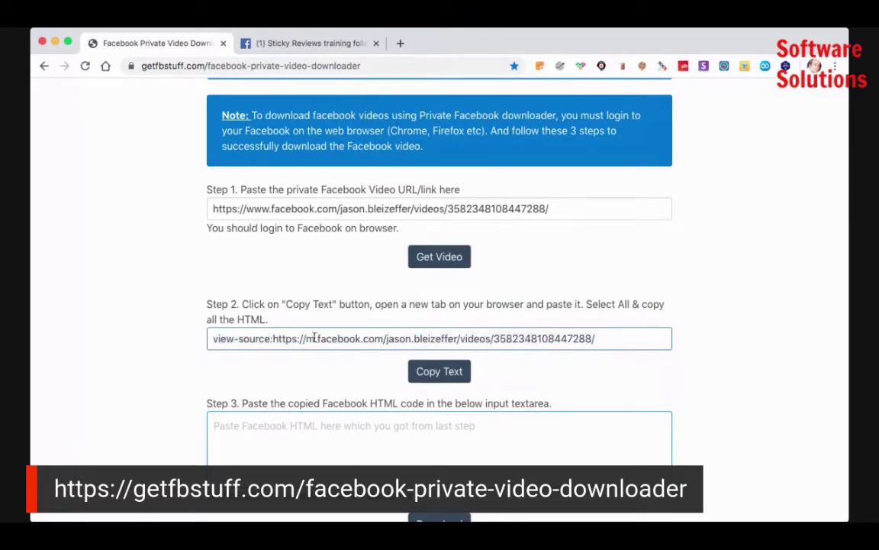
left_click(273, 40)
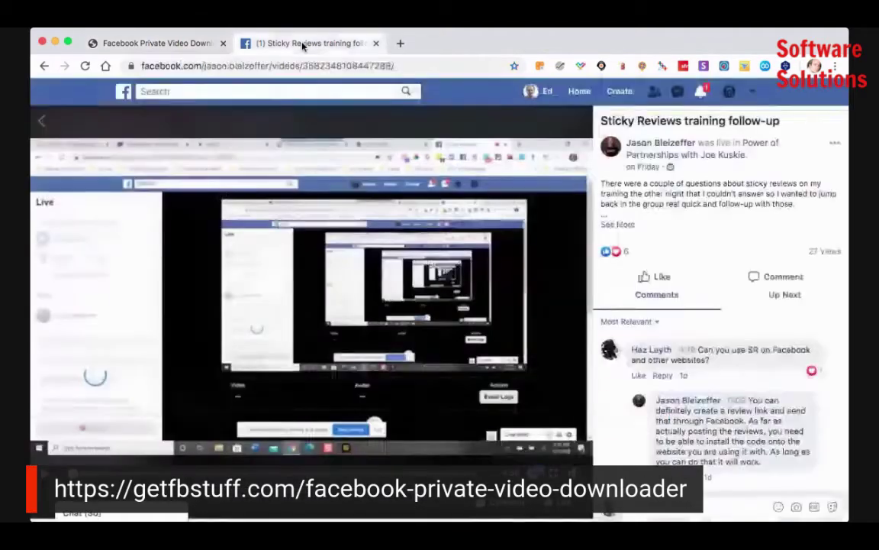
left_click(218, 67)
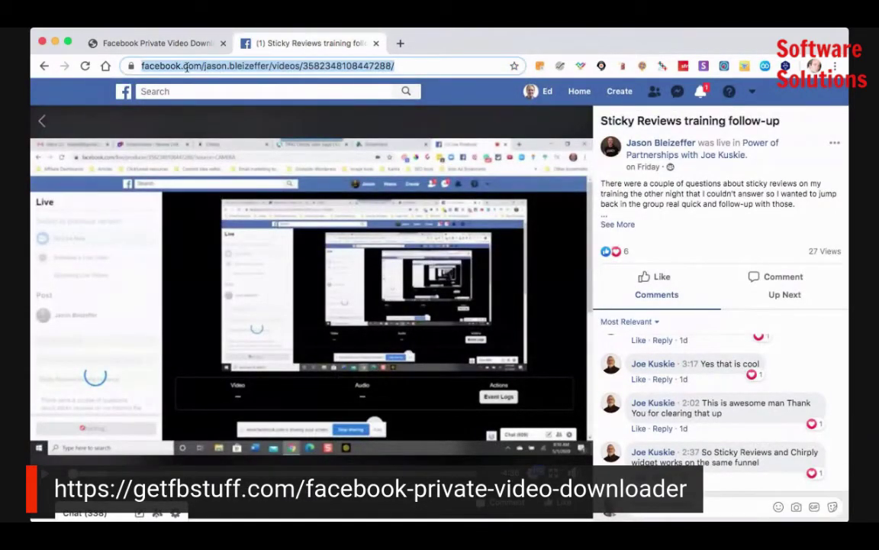
left_click(192, 67)
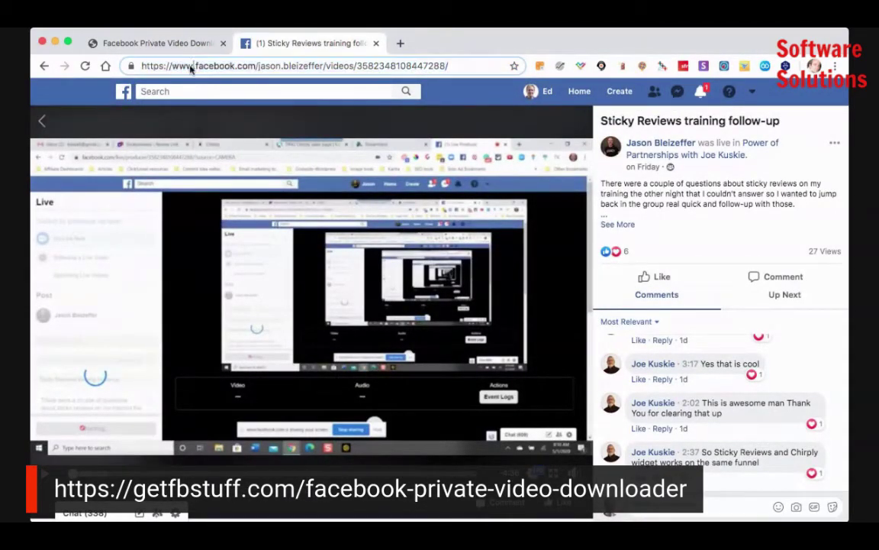
key("BackSpace")
key("BackSpace")
key("BackSpace")
key("BackSpace")
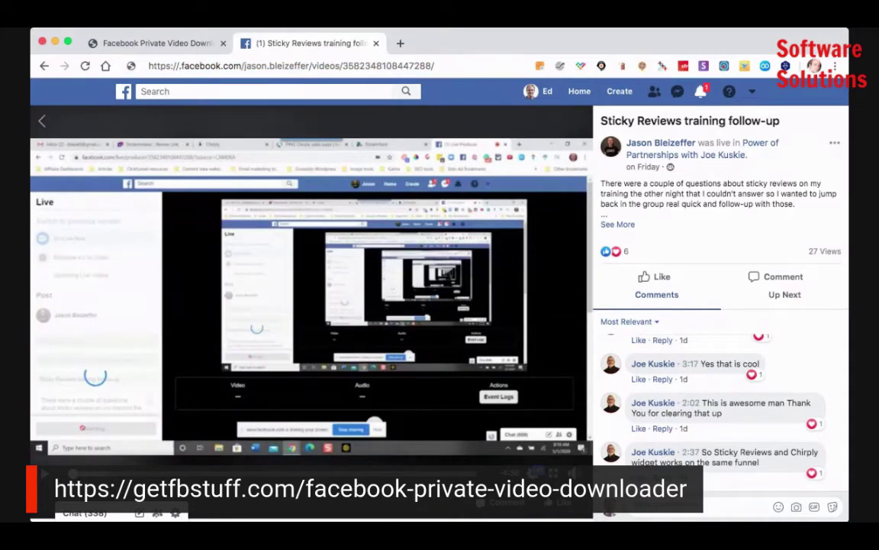
type("m.")
key("Return")
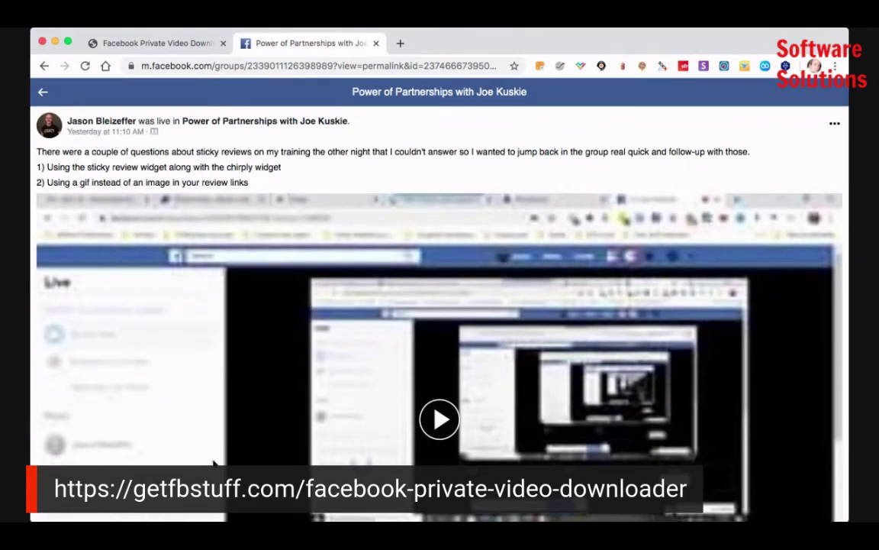
key("alt+super+u")
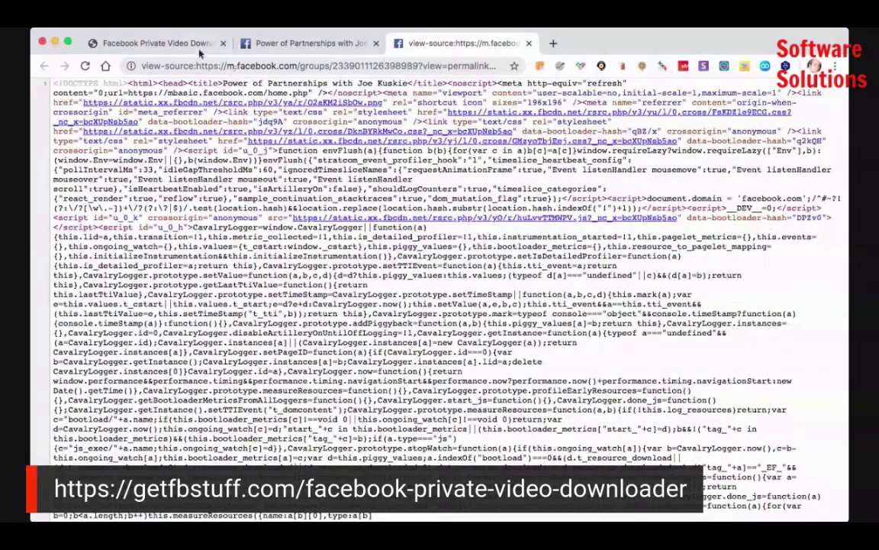
Select the Step 2 view-source address, then select all of the mobile page's HTML source.
left_click(192, 45)
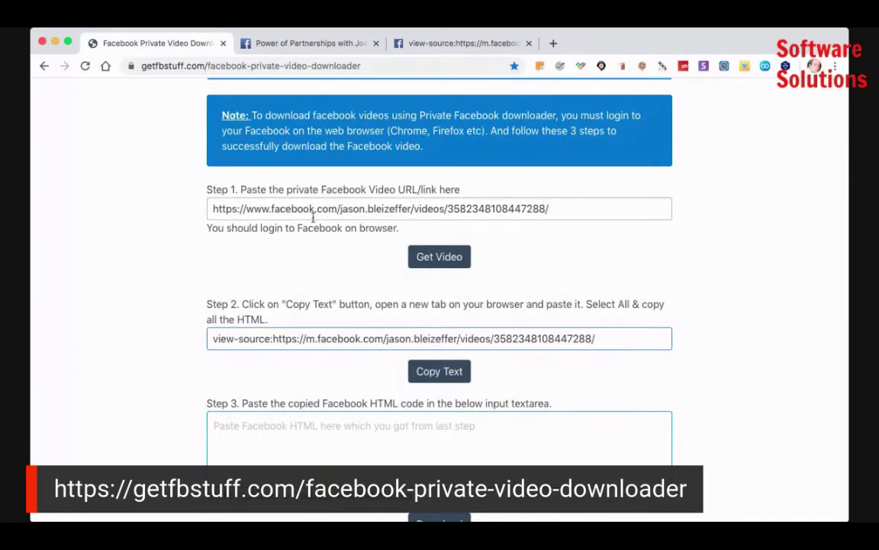
triple_click(281, 342)
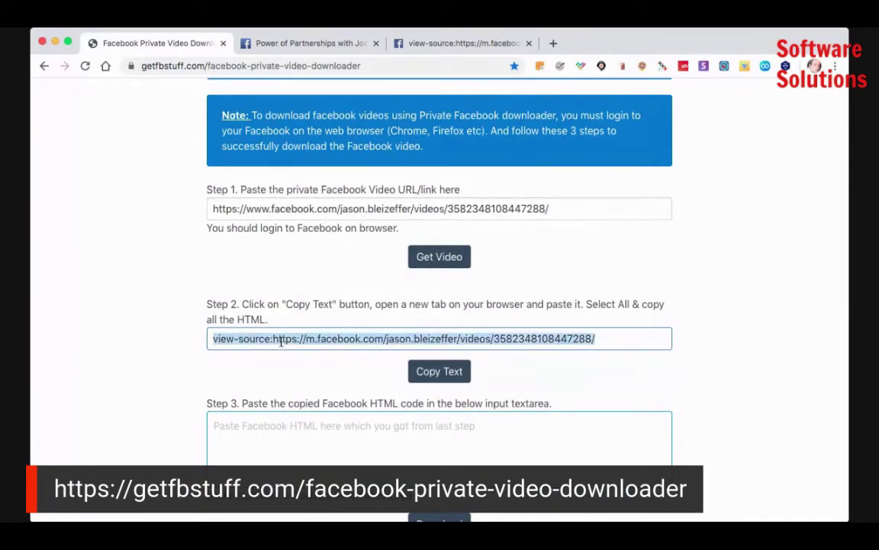
left_click(432, 43)
left_click(455, 153)
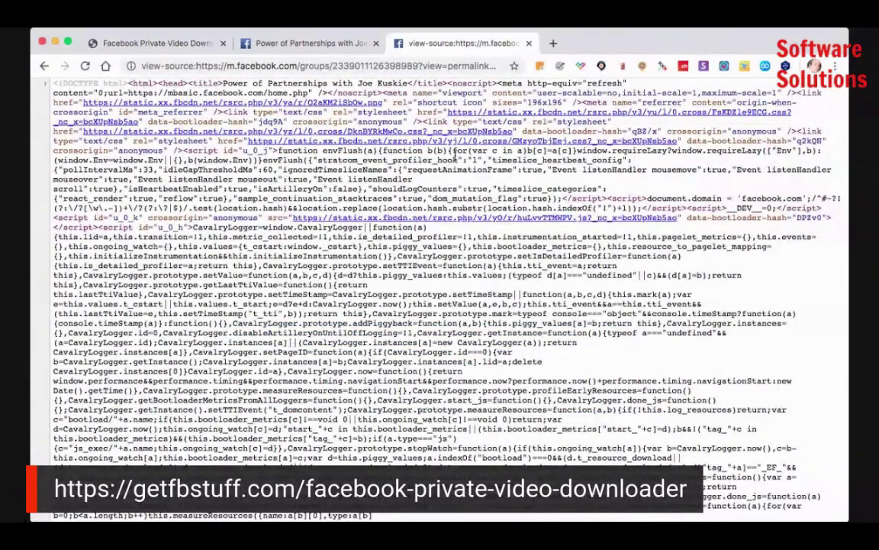
key("super+a")
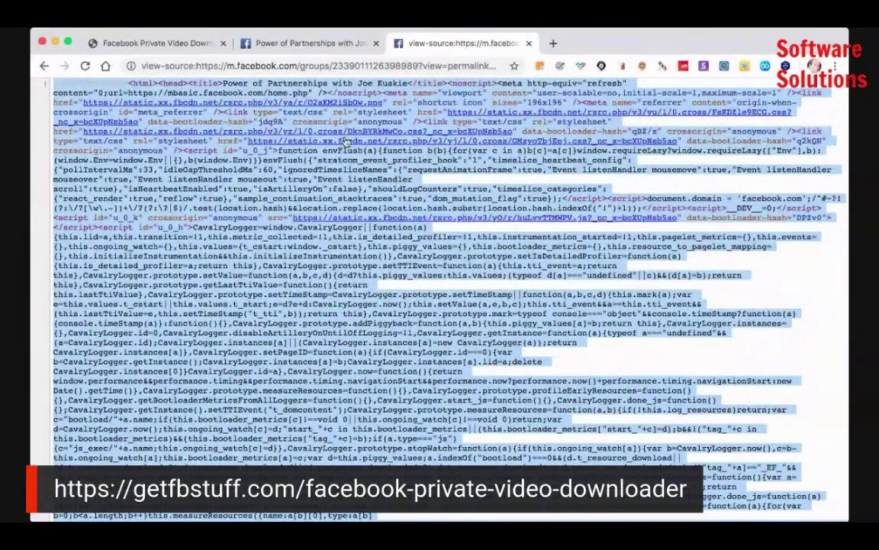
Paste the copied Facebook HTML into getfbstuff's Step 3 box and submit it for download.
left_click(153, 43)
left_click(327, 429)
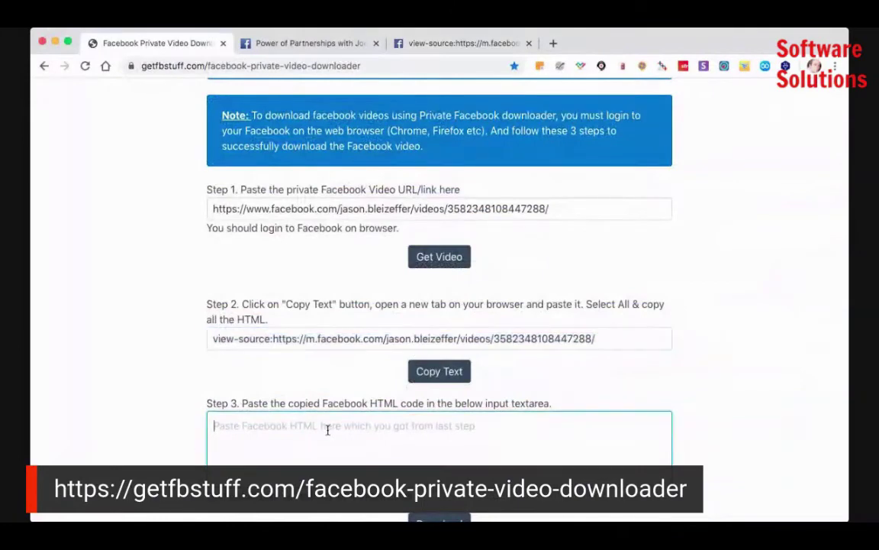
key("super+v")
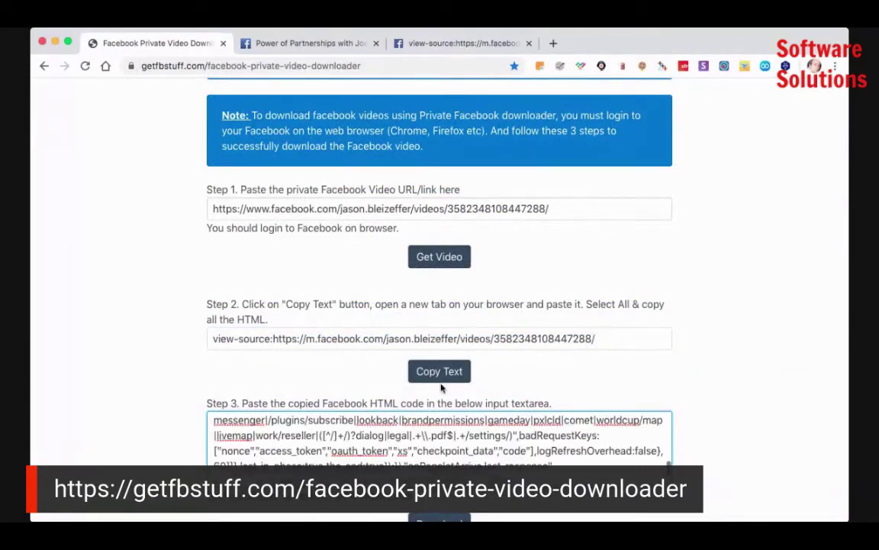
scroll(513, 358, "down", 5)
left_click(440, 381)
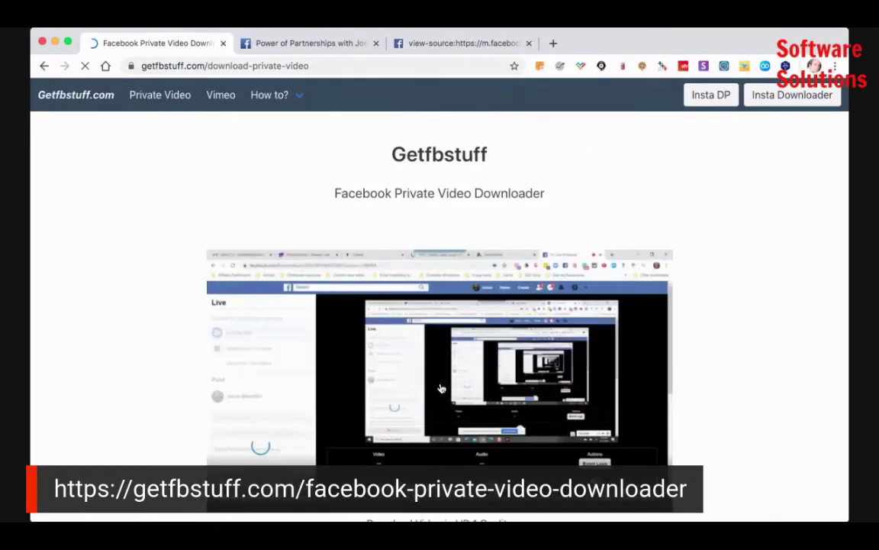
Open the private 4:36 video's HD 1 file from the result page in the browser.
scroll(441, 389, "down", 4)
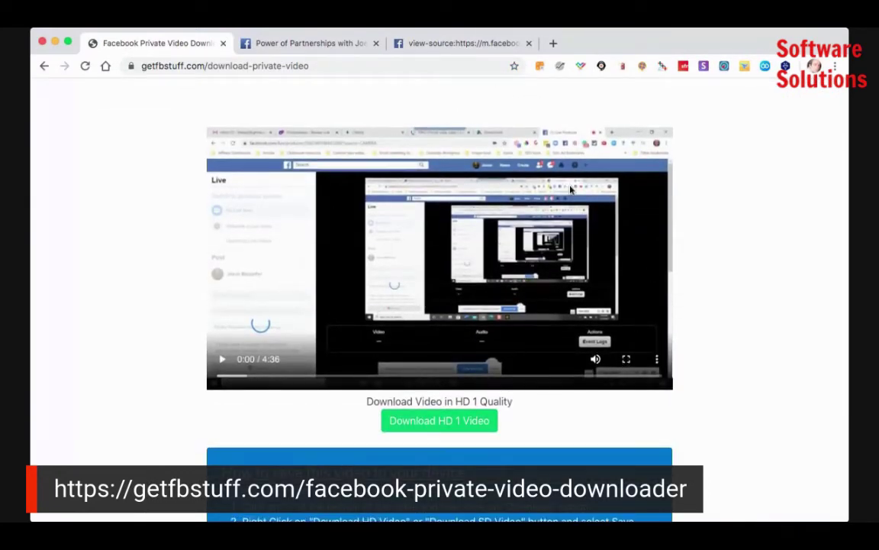
scroll(761, 215, "down", 1)
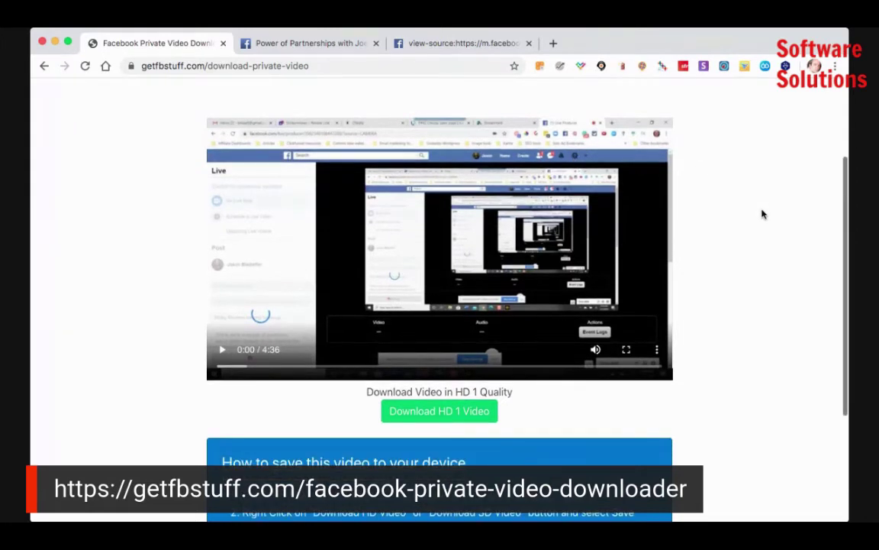
left_click(657, 353)
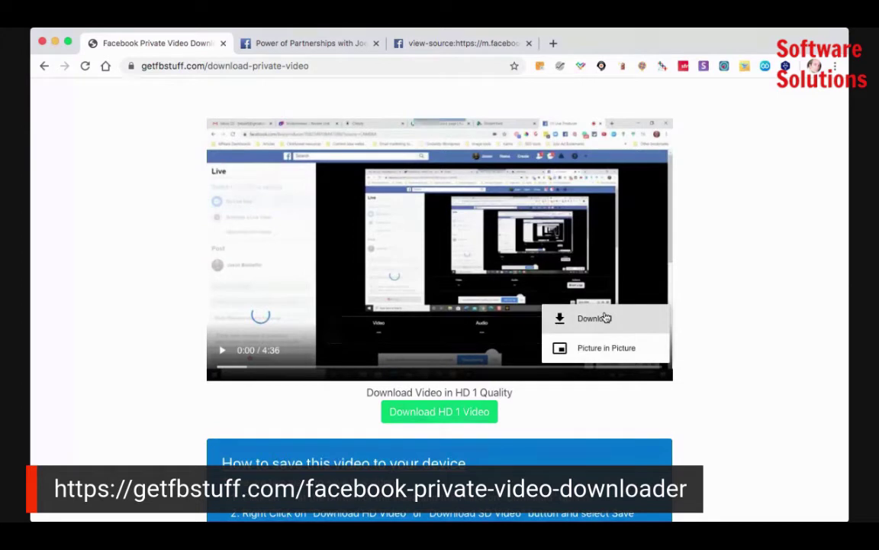
left_click(550, 416)
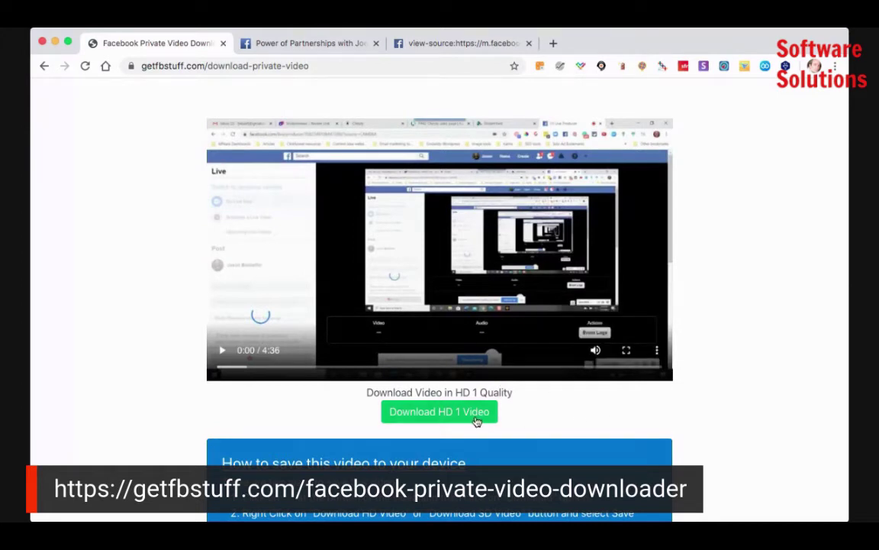
left_click(476, 417)
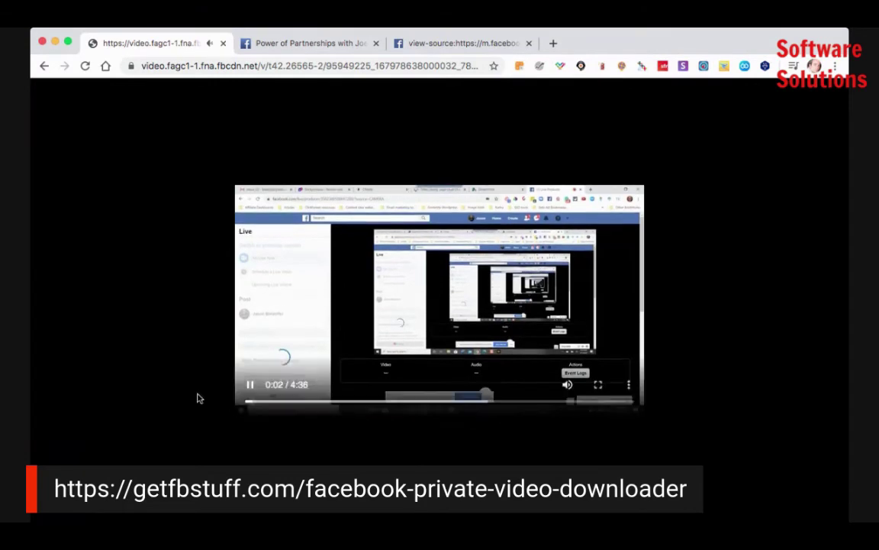
Go back to getfbstuff's download page and reopen the HD 1 video file so it plays.
left_click(44, 66)
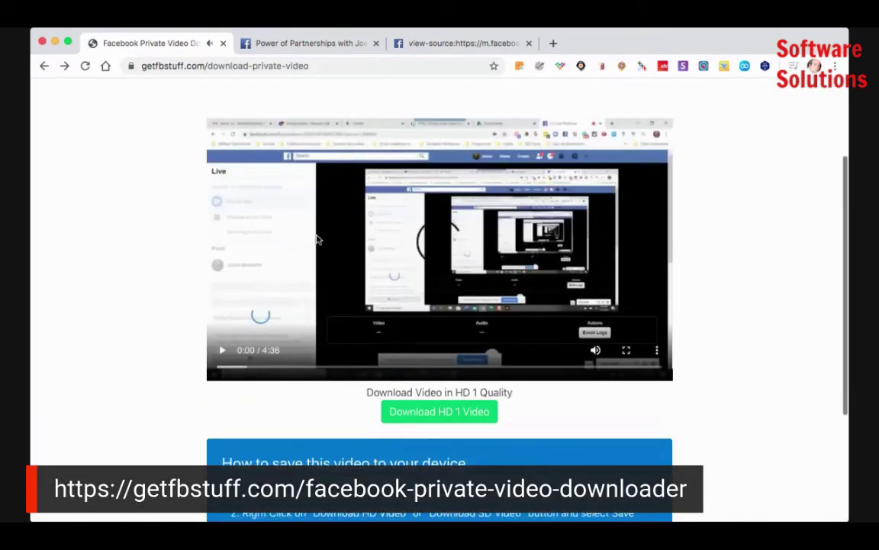
scroll(458, 268, "down", 3)
scroll(458, 269, "down", 1)
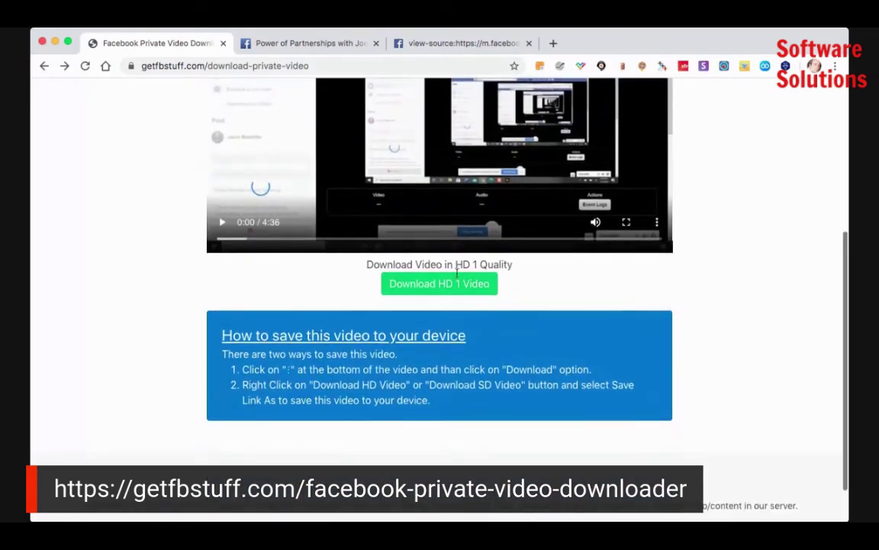
left_click(455, 285)
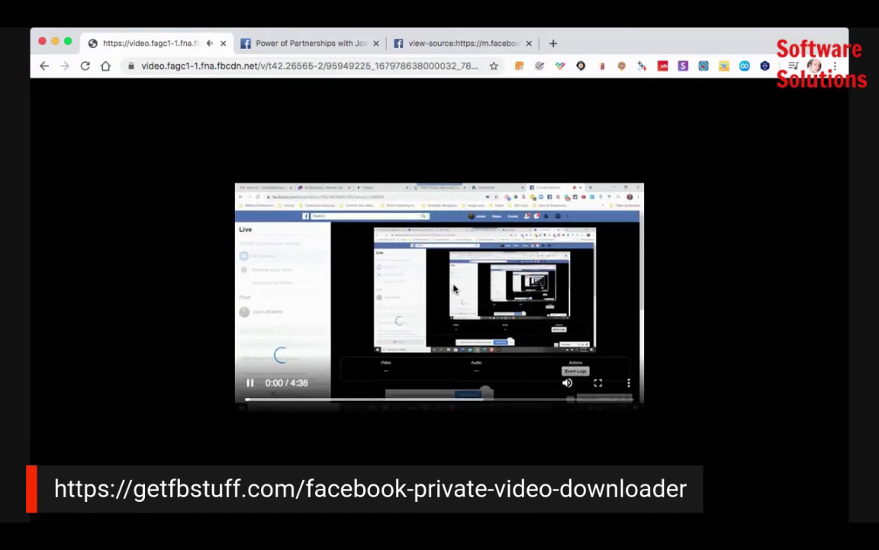
Check the player's options menu, then return to the Facebook group post showing the Sticky Reviews video.
left_click(629, 386)
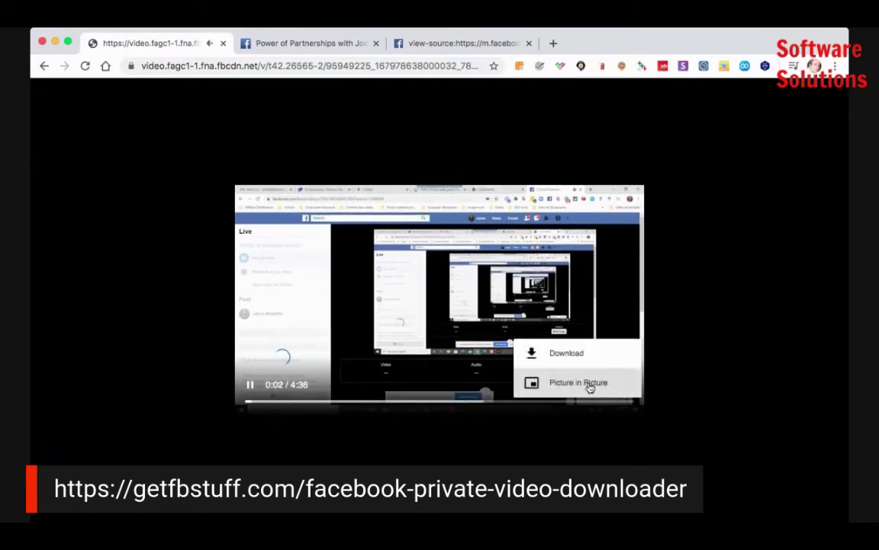
left_click(579, 353)
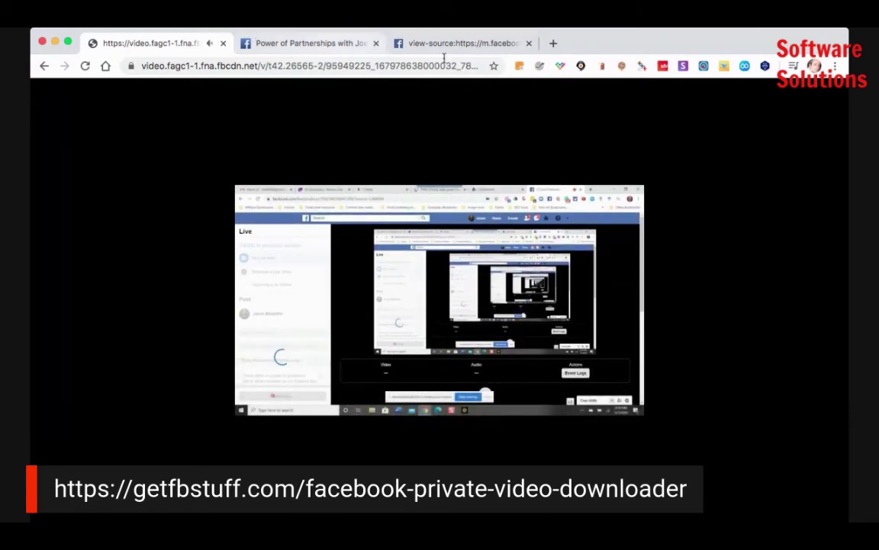
left_click(317, 46)
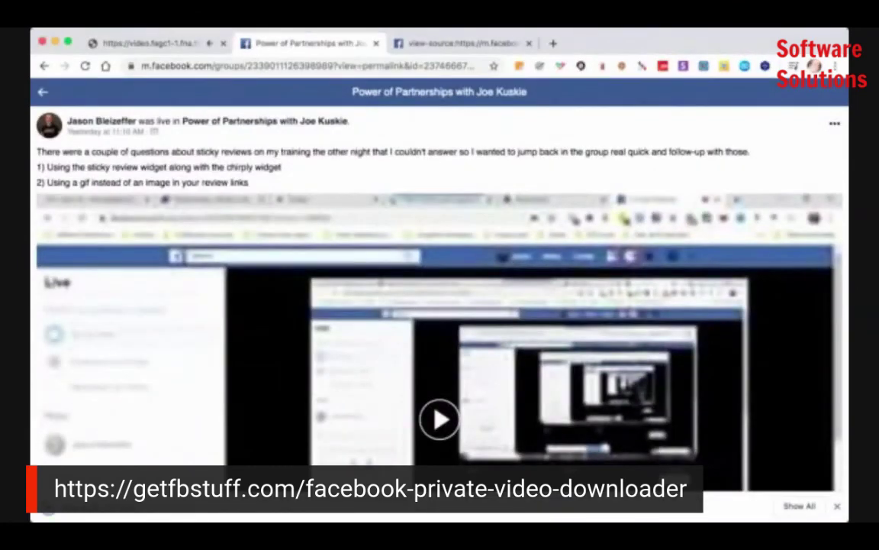